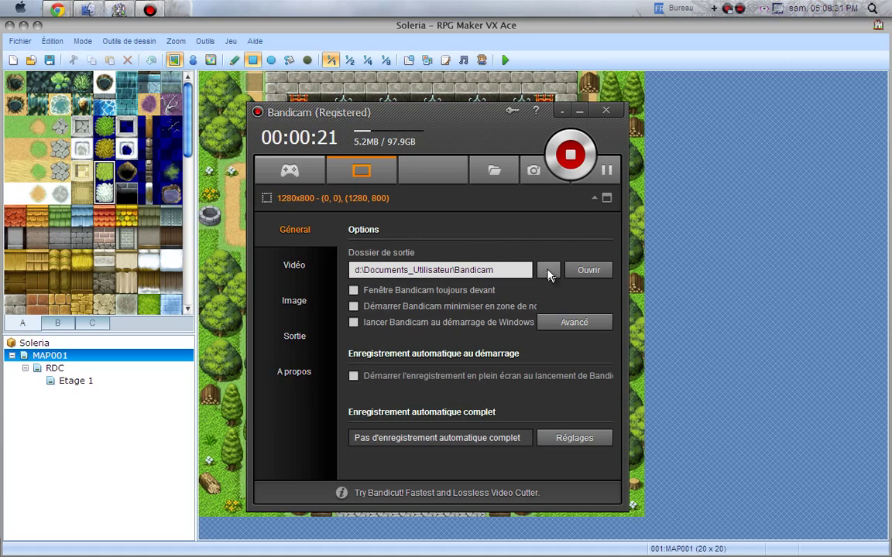
- Set the output folder to the Bandicam folder inside Mes documents
left_click(548, 271)
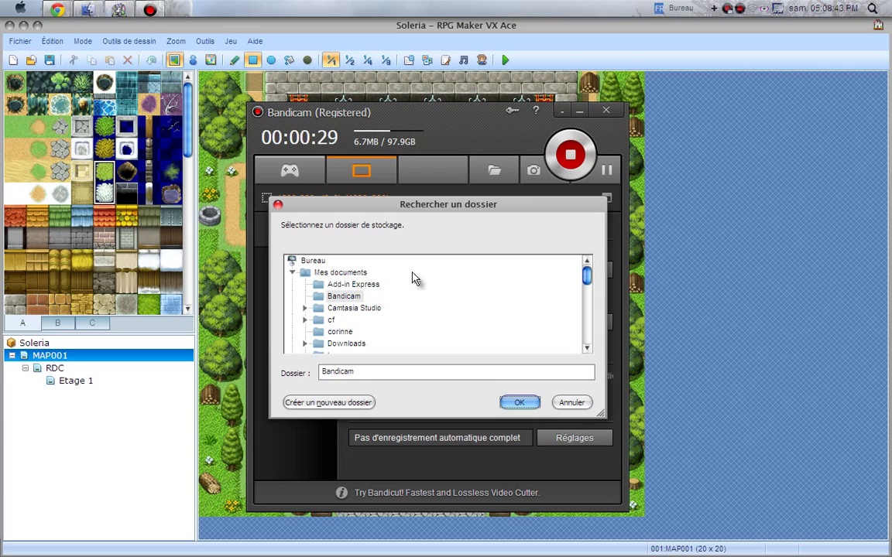
left_click(343, 297)
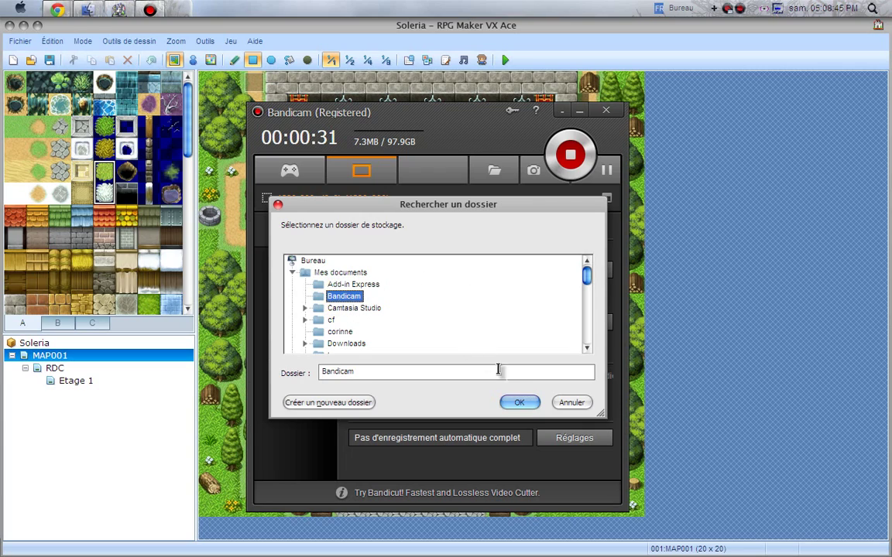
left_click(519, 403)
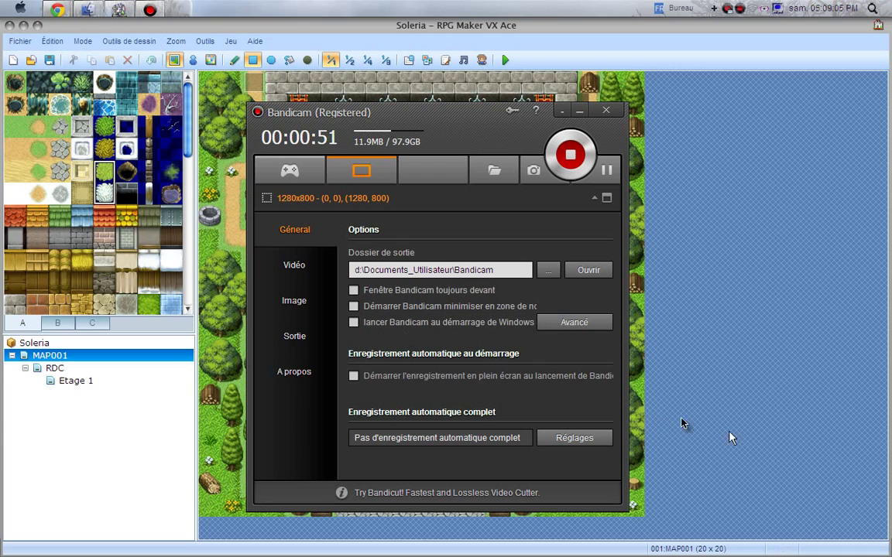
- Review Bandicam's advanced general and output options, and close them without changing anything
mouse_move(663, 532)
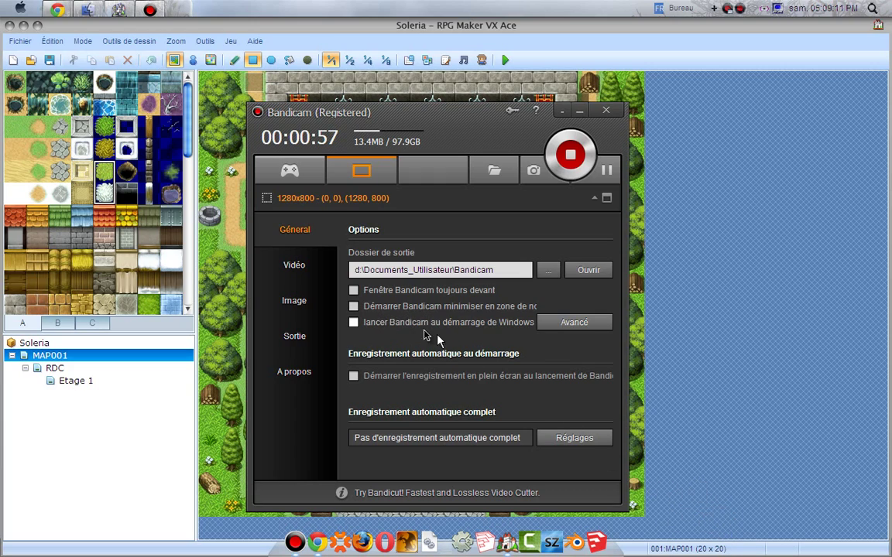
left_click(555, 323)
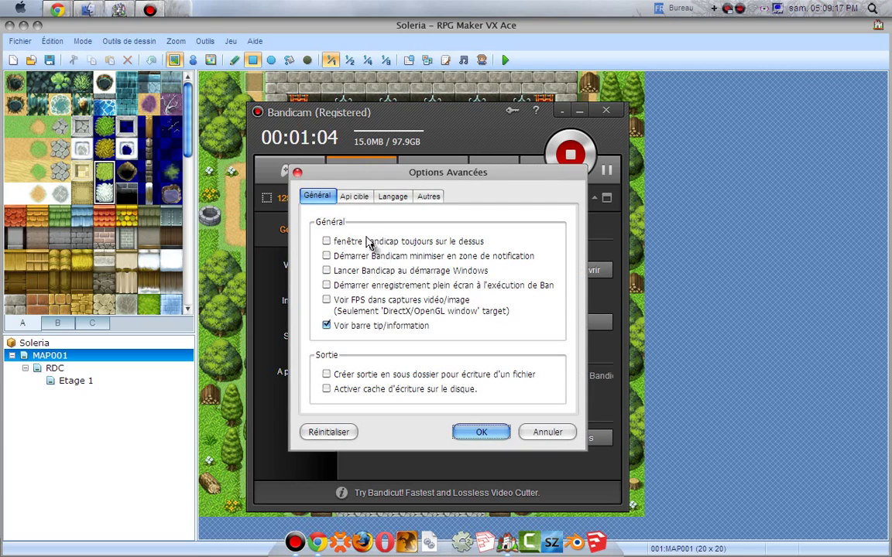
left_click(297, 173)
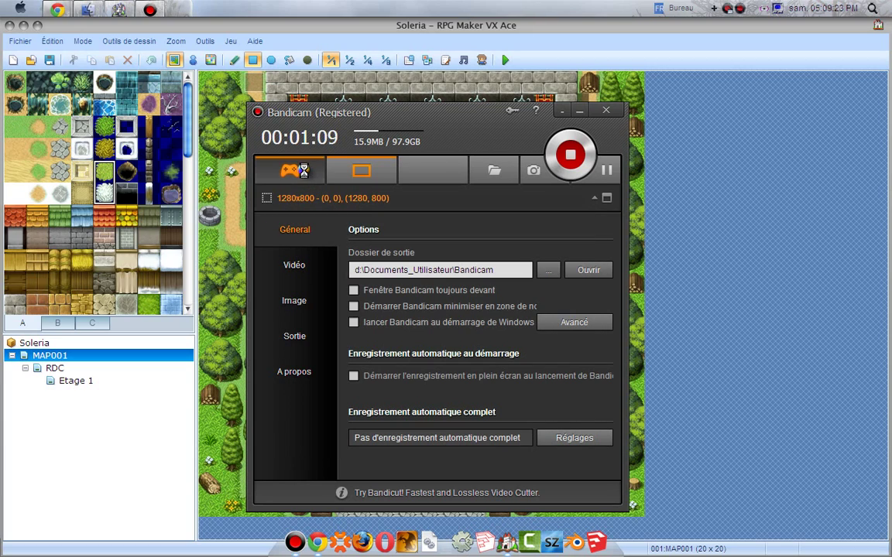
- Try to change the recording mode, but decline so that the current recording continues
left_click(361, 179)
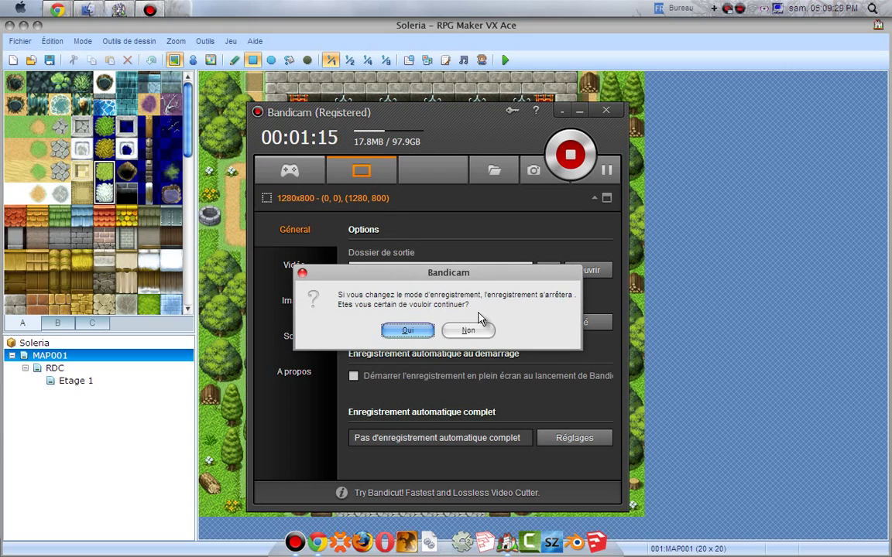
left_click(470, 333)
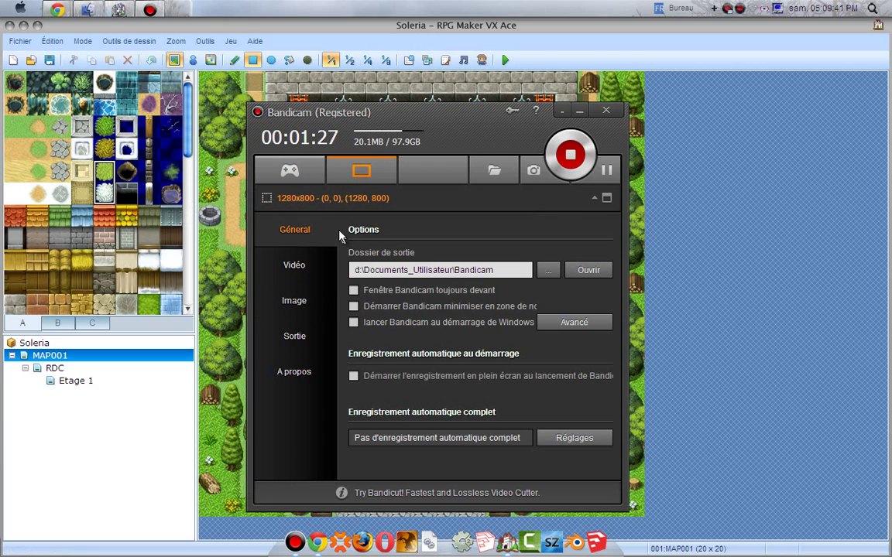
- Examine the video recording options, including the record and pause hotkeys, mouse cursor, click effects and webcam overlay
left_click(304, 266)
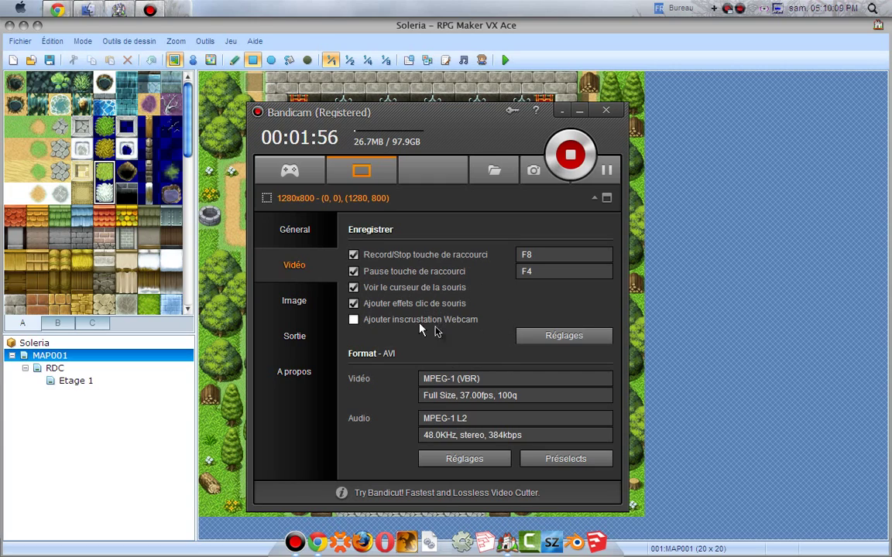
left_click(485, 300)
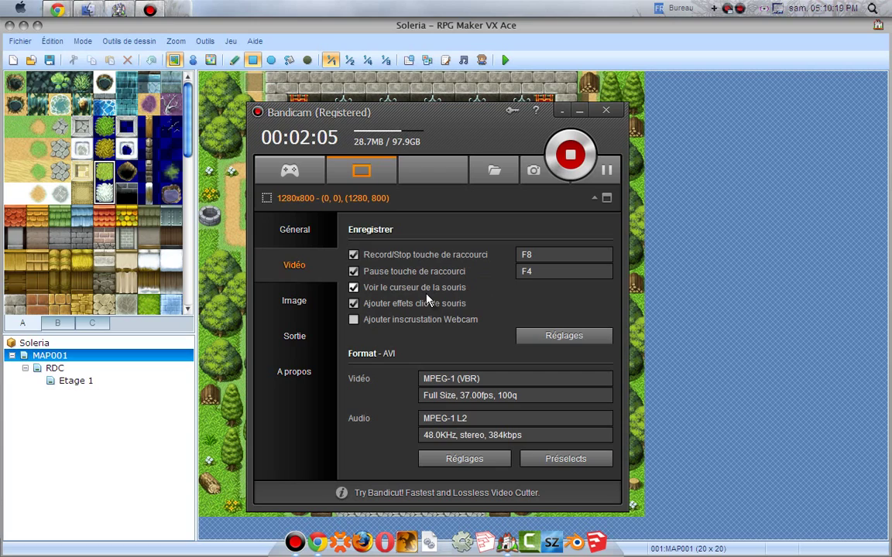
left_click(407, 339)
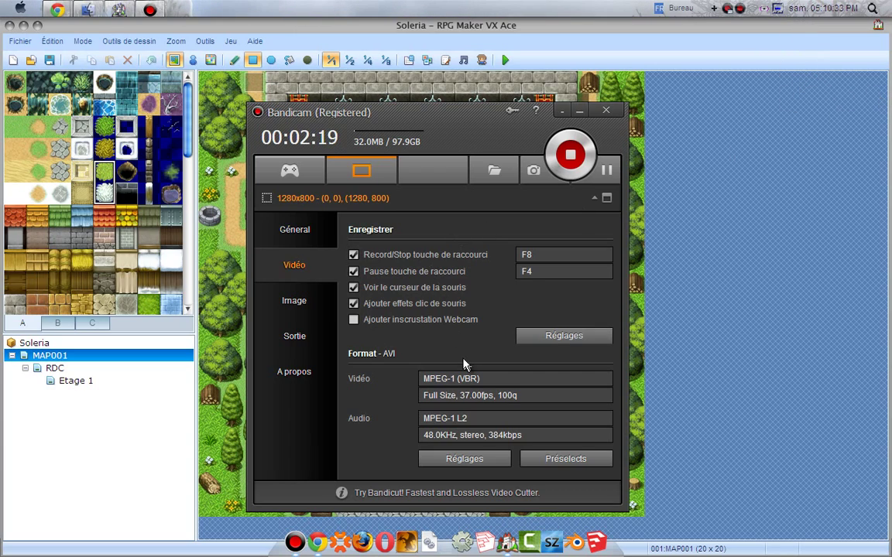
- Review the audio bitrate, frequency and channel choices in the recording format settings
left_click(475, 460)
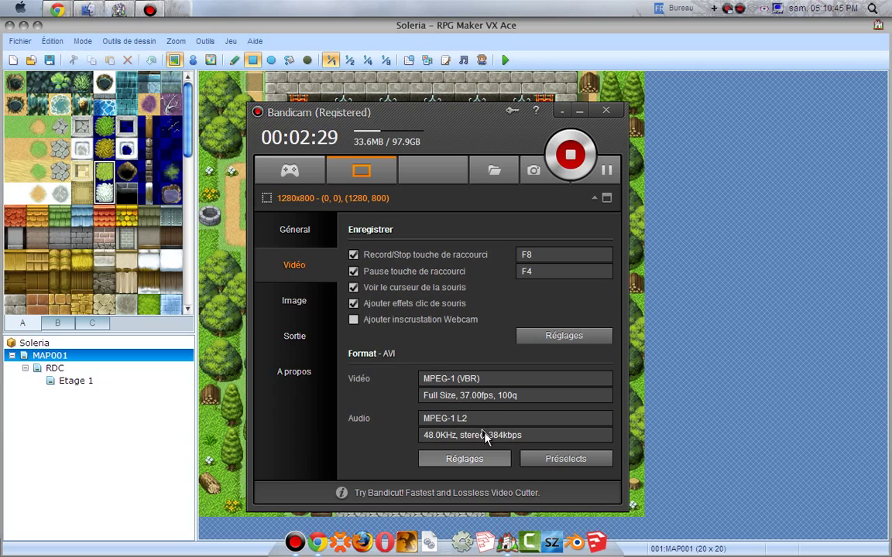
left_click(485, 457)
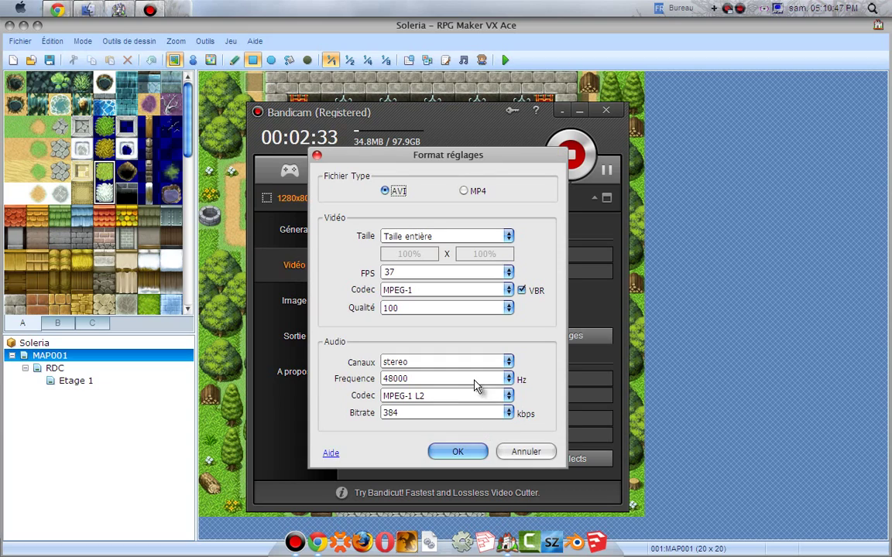
left_click(511, 413)
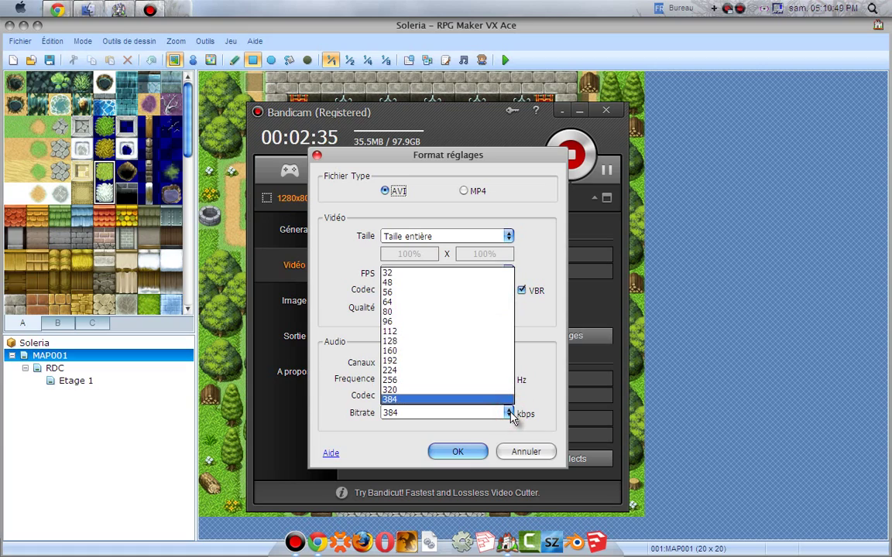
left_click(542, 395)
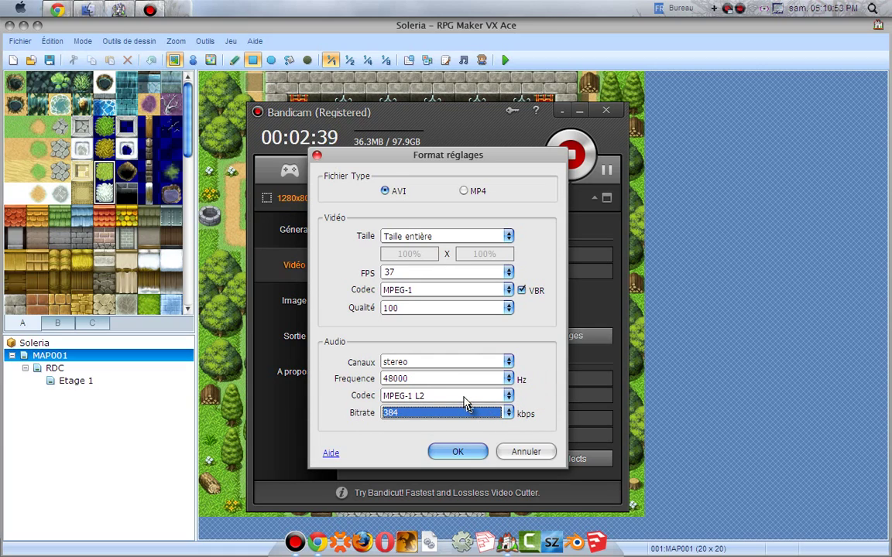
left_click(509, 380)
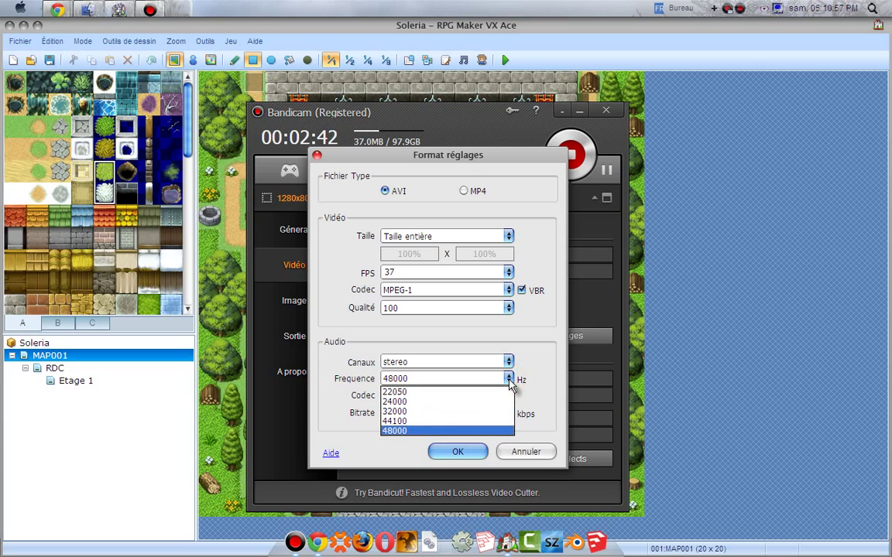
left_click(495, 450)
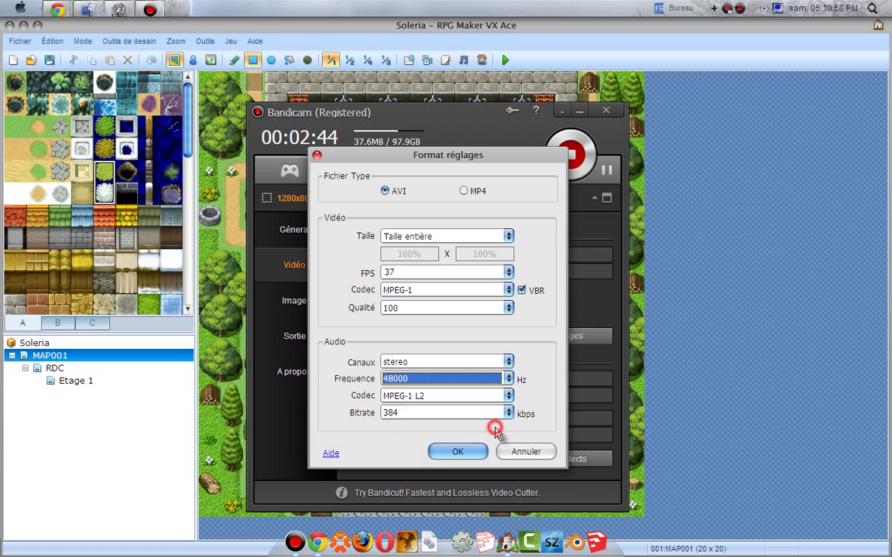
left_click(509, 362)
left_click(504, 367)
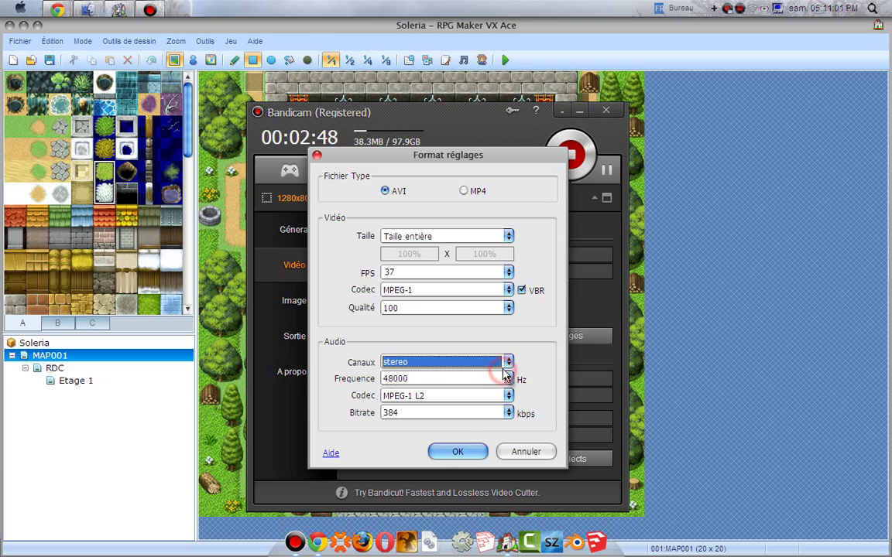
- Set the video quality to 100 and the size to Taille entière, check the FPS choices, and confirm the format settings
left_click(508, 308)
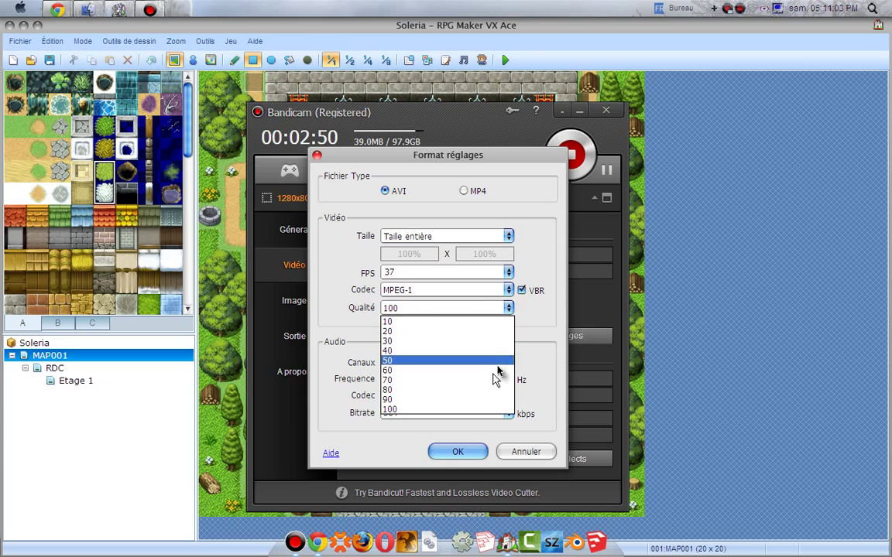
left_click(488, 410)
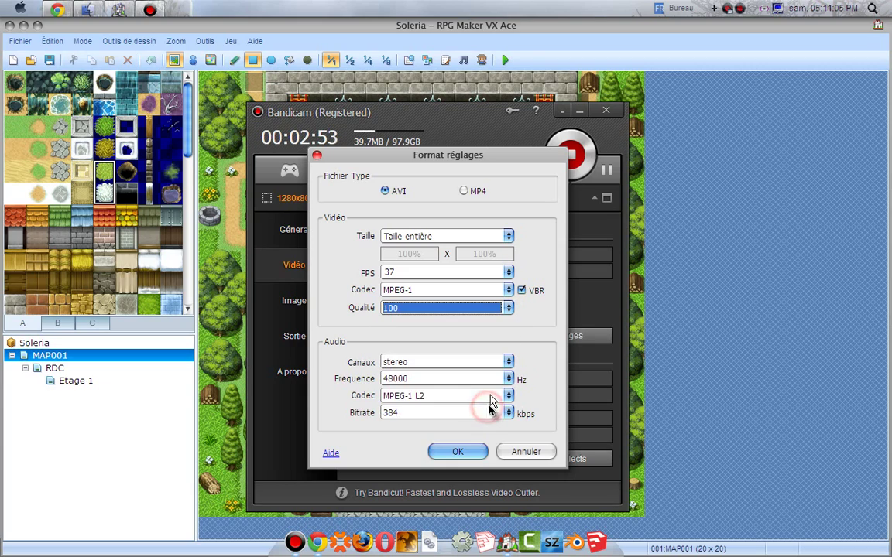
left_click(508, 274)
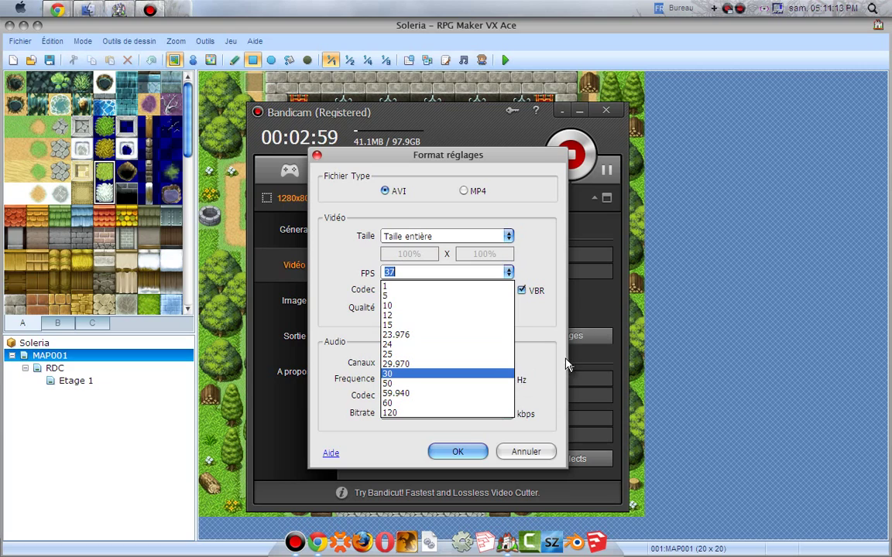
left_click(499, 361)
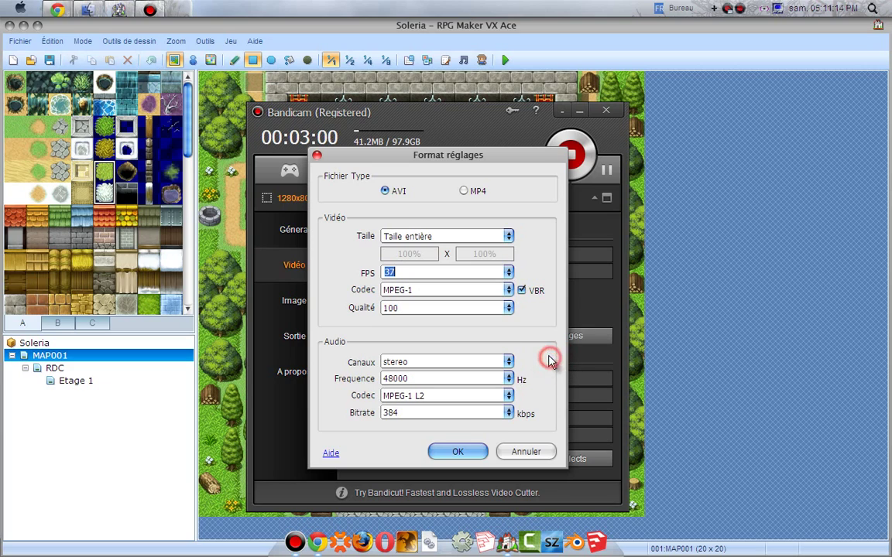
left_click(509, 274)
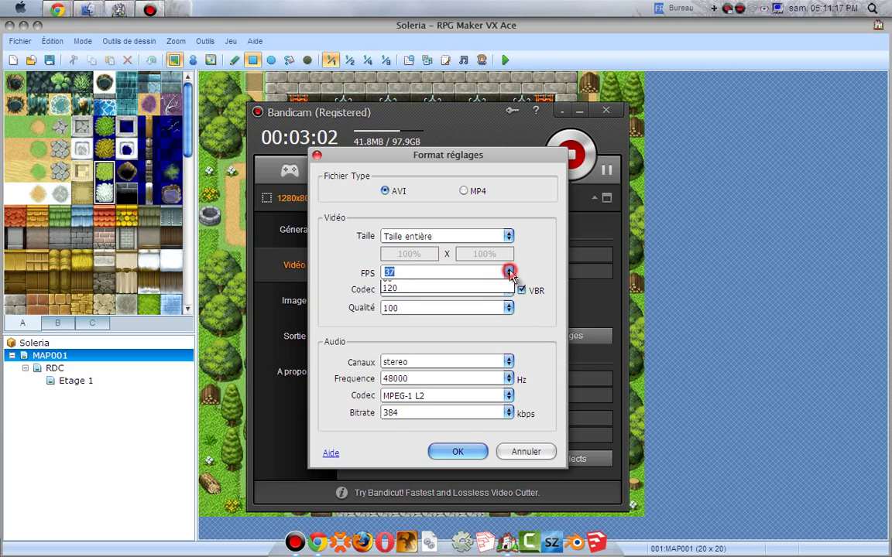
left_click(538, 334)
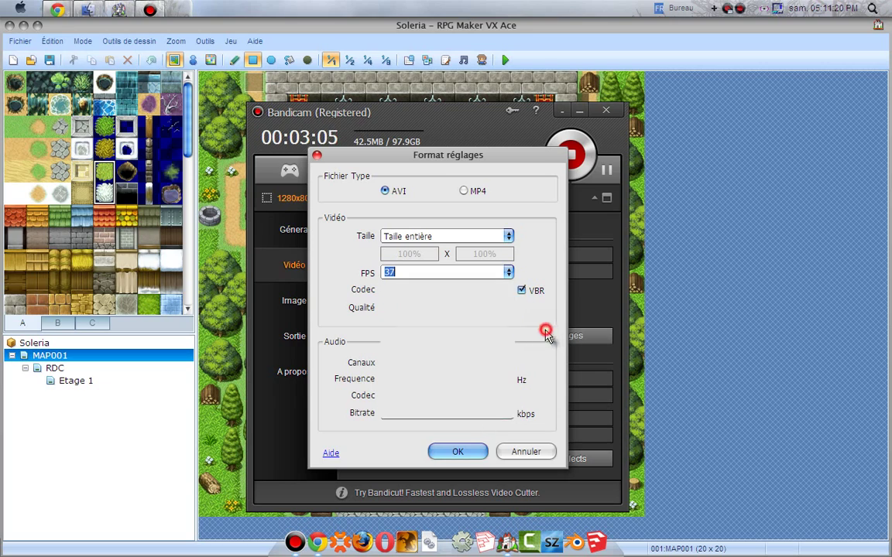
left_click(509, 238)
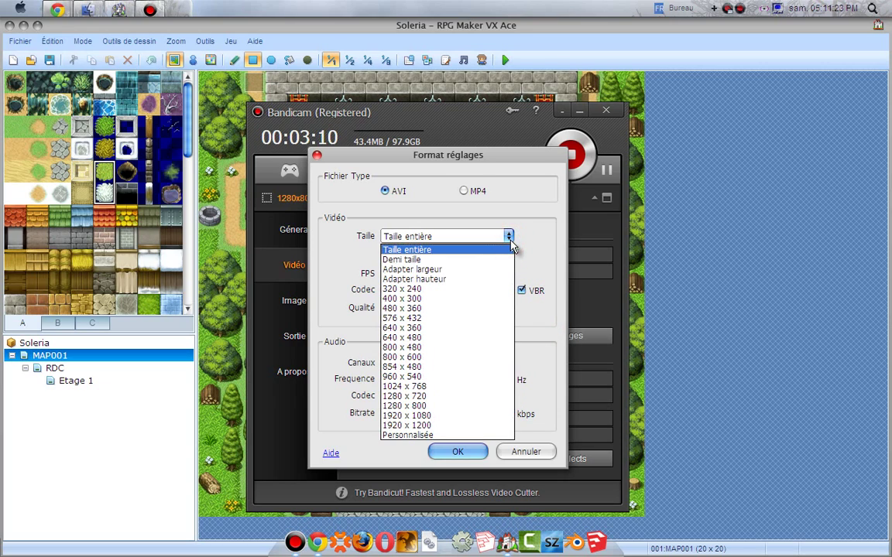
left_click(511, 245)
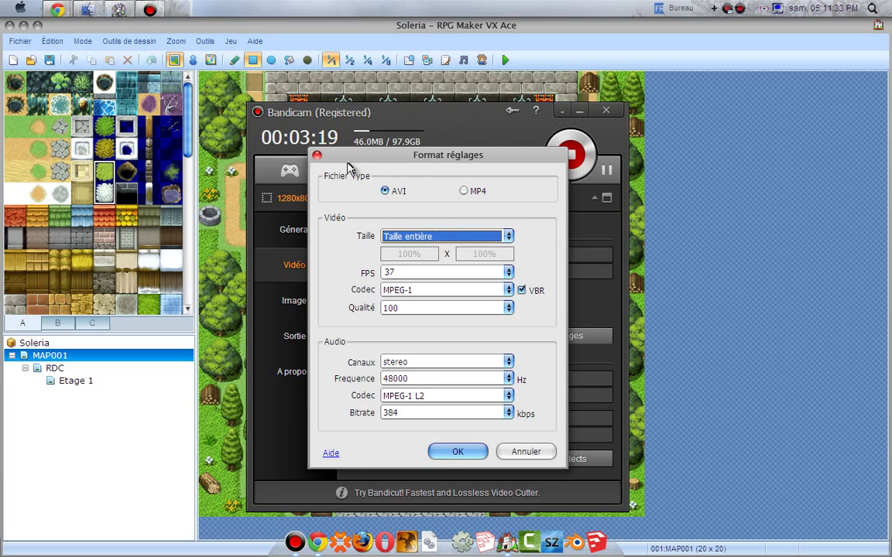
left_click(459, 453)
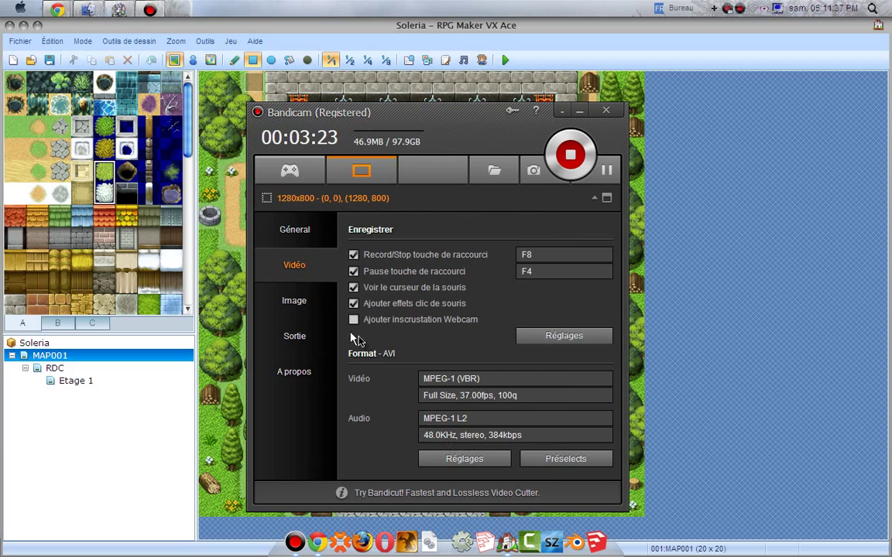
- Examine the image capture settings and look through the list of recorded videos
left_click(309, 310)
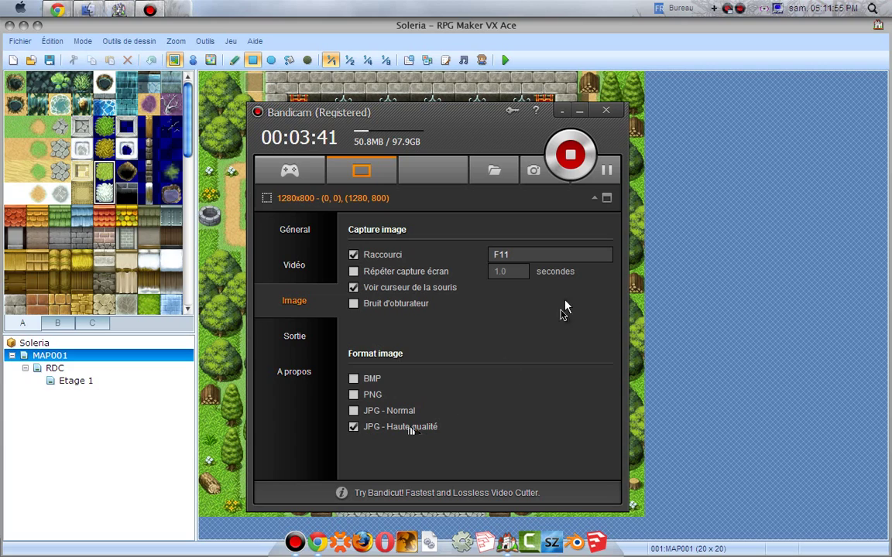
left_click(323, 348)
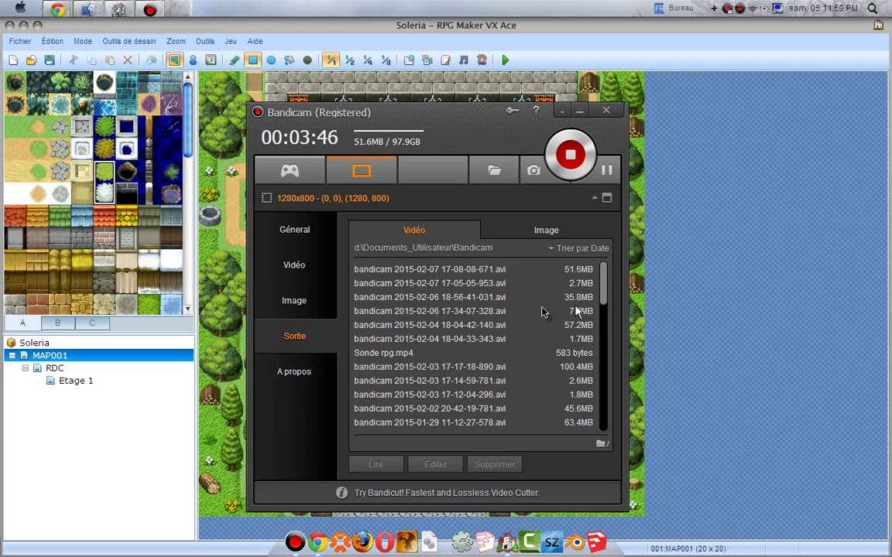
scroll(604, 279, "down", 5)
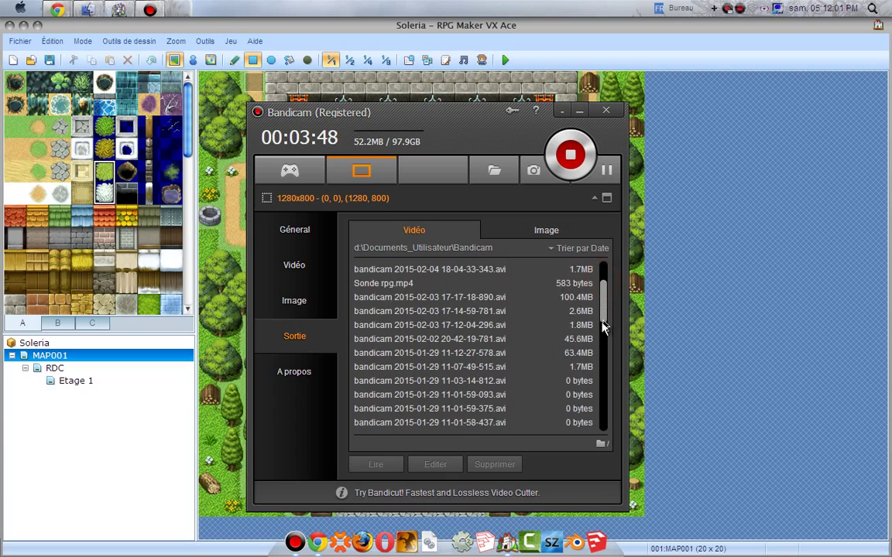
scroll(612, 294, "up", 5)
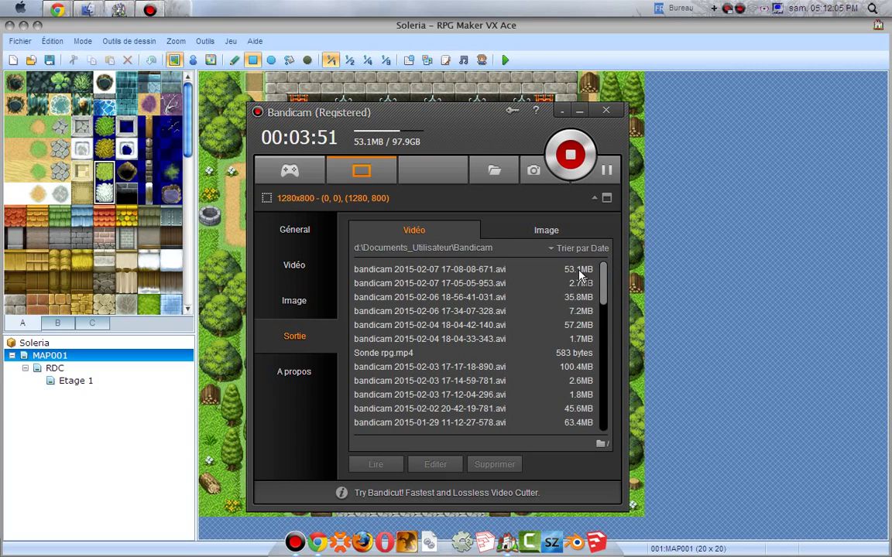
left_click(526, 300)
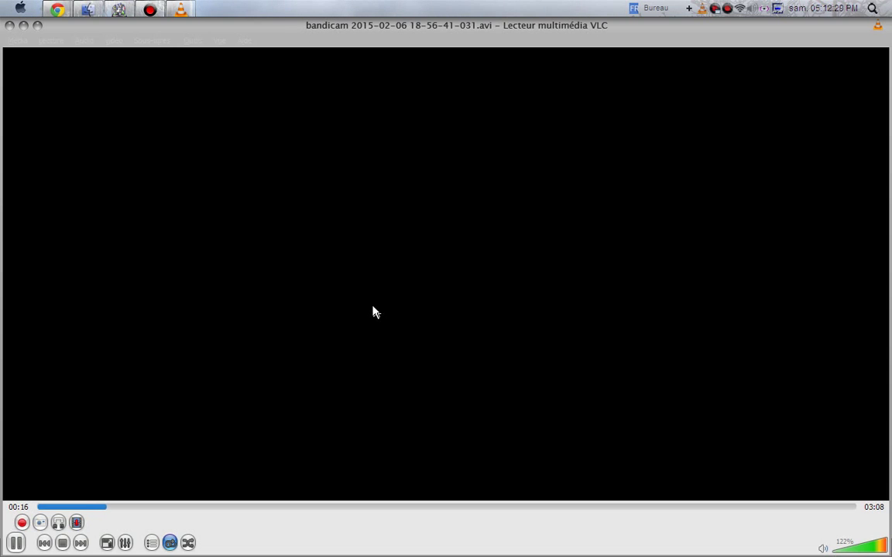
left_click(16, 544)
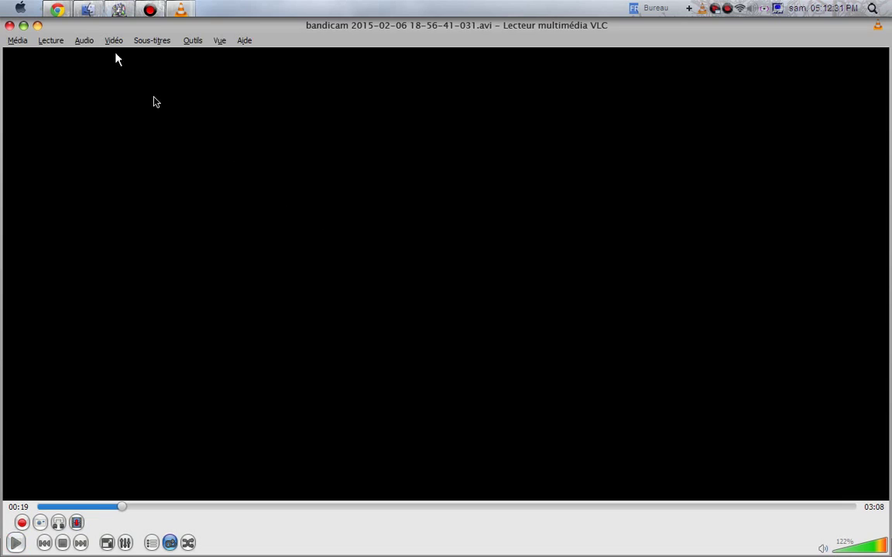
left_click(36, 25)
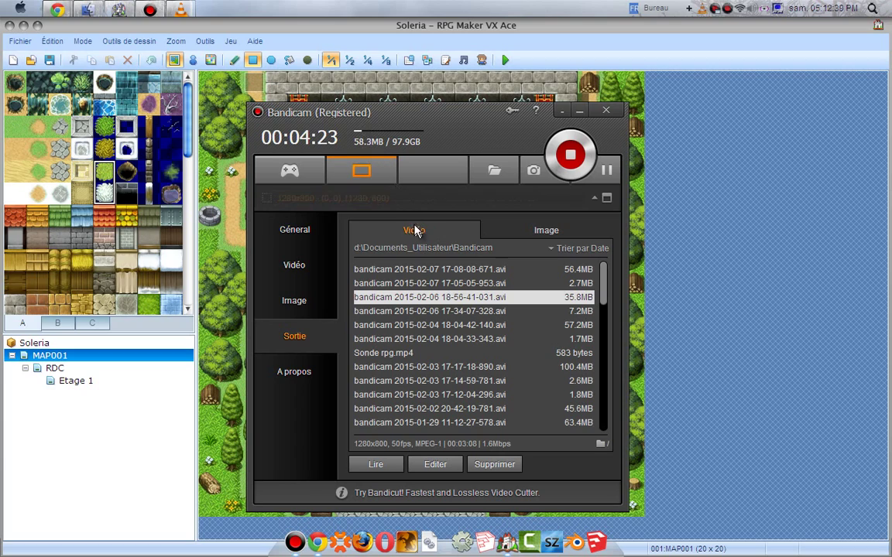
- Open Bandicam's about information
left_click(322, 371)
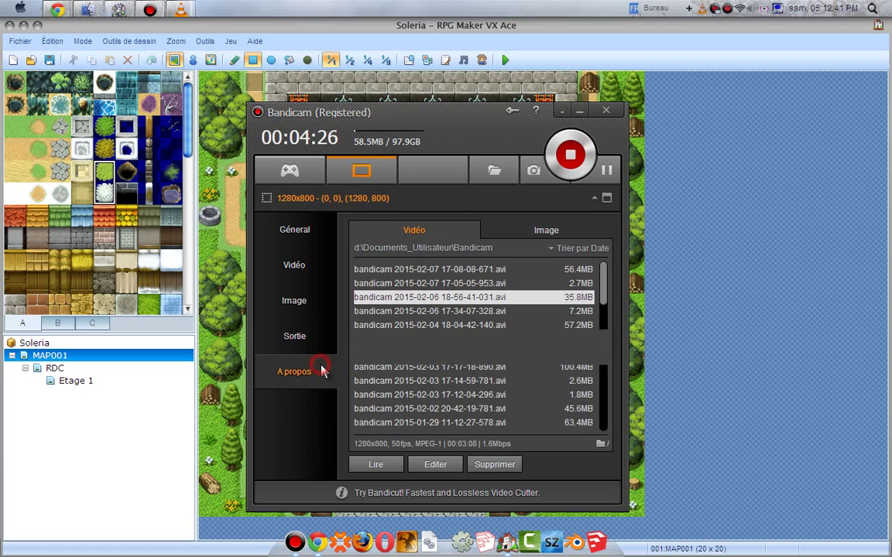
- Check the output files section and return to Bandicam's version and licence information
left_click(314, 336)
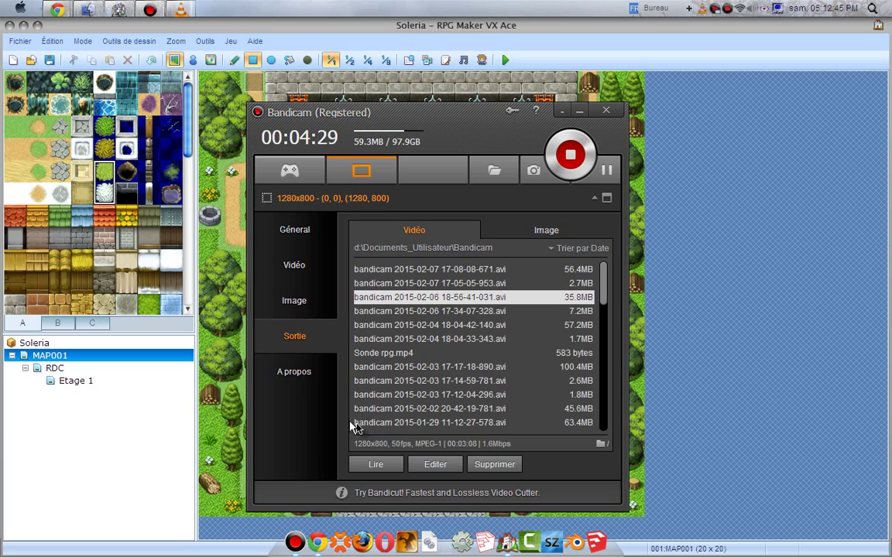
left_click(314, 375)
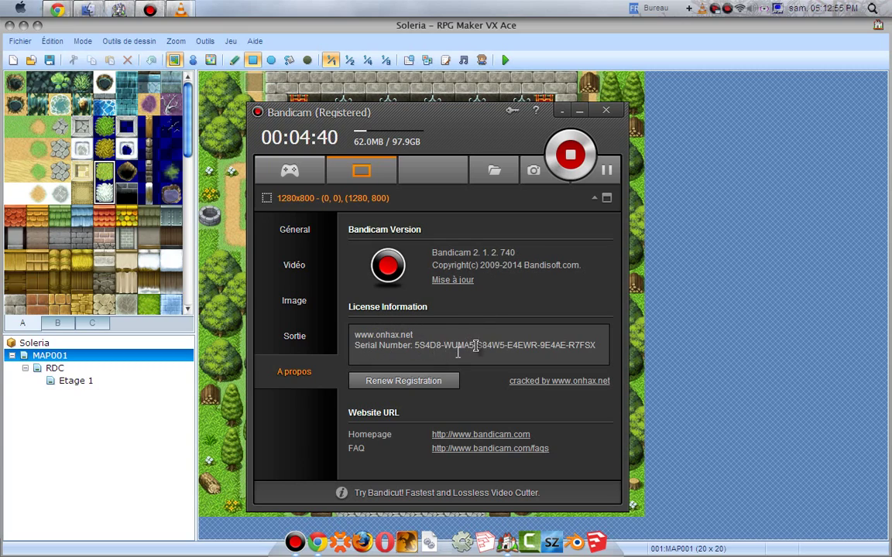
left_click(296, 339)
left_click(297, 284)
left_click(299, 325)
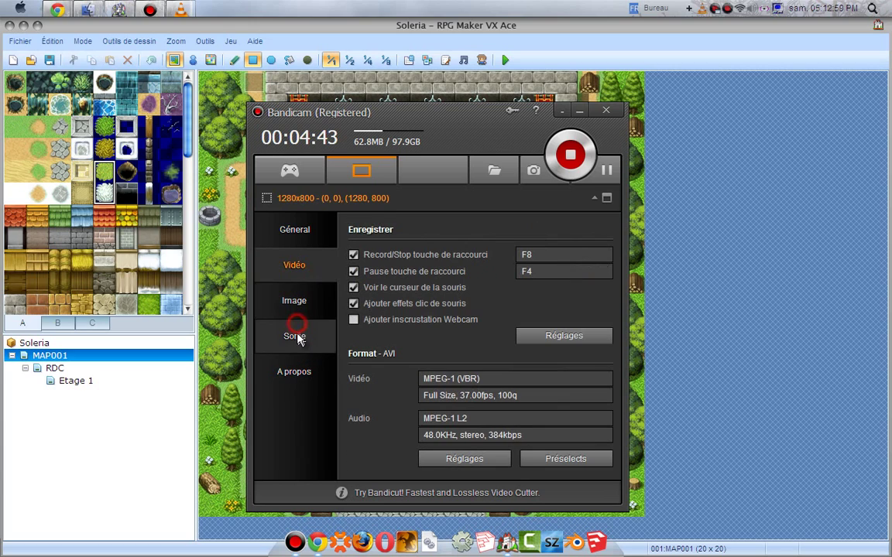
left_click(545, 231)
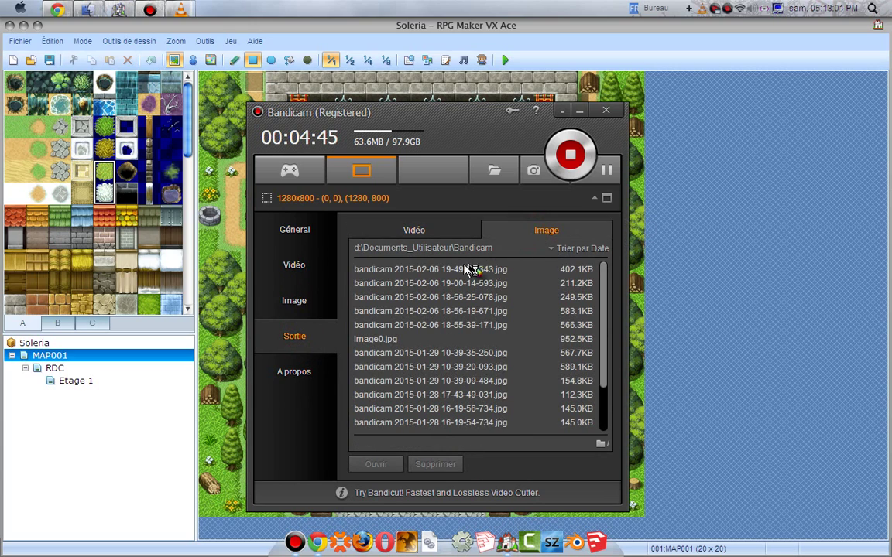
left_click(547, 270)
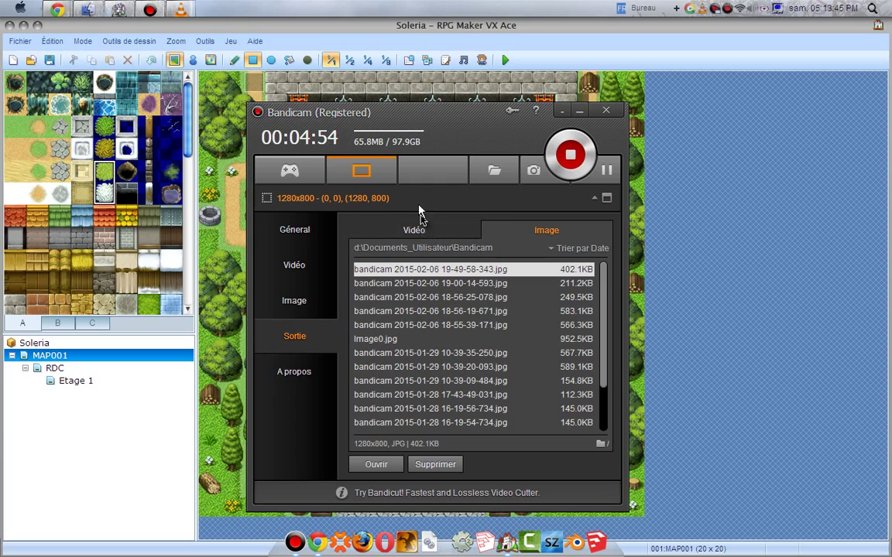
- Review the general options and the video recording settings
left_click(308, 233)
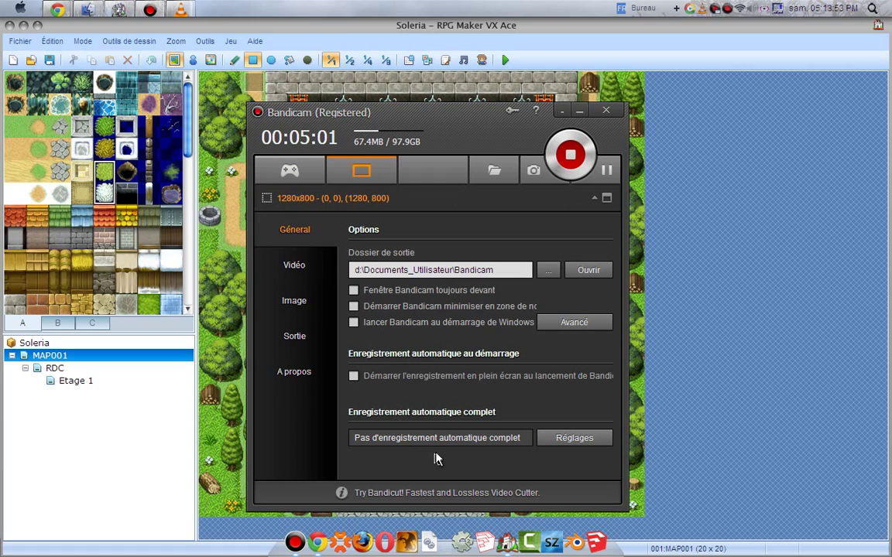
left_click(298, 270)
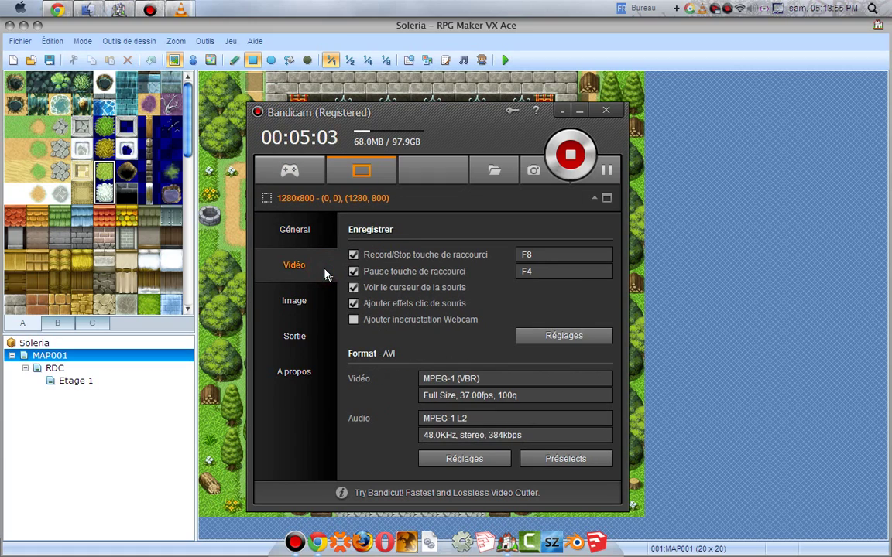
- Try the Répéter capture écran option in the image capture settings and switch it off again
left_click(308, 315)
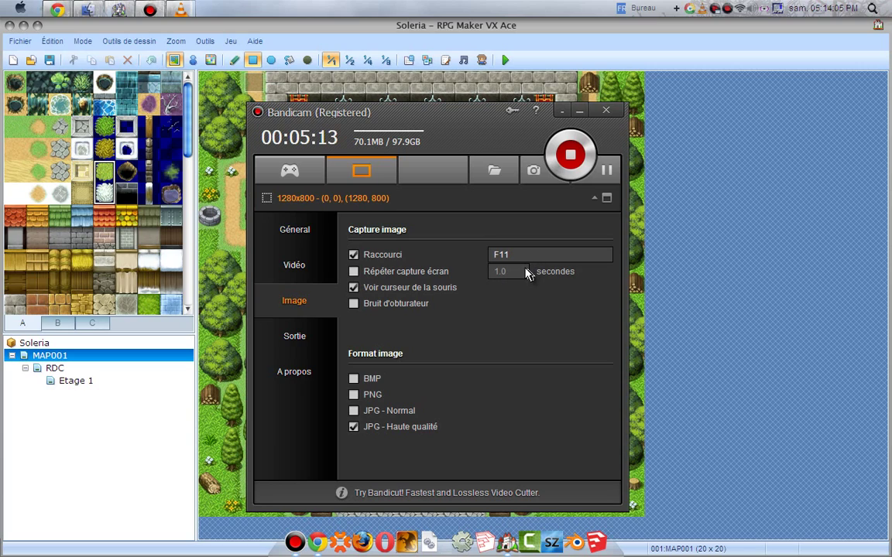
left_click(404, 271)
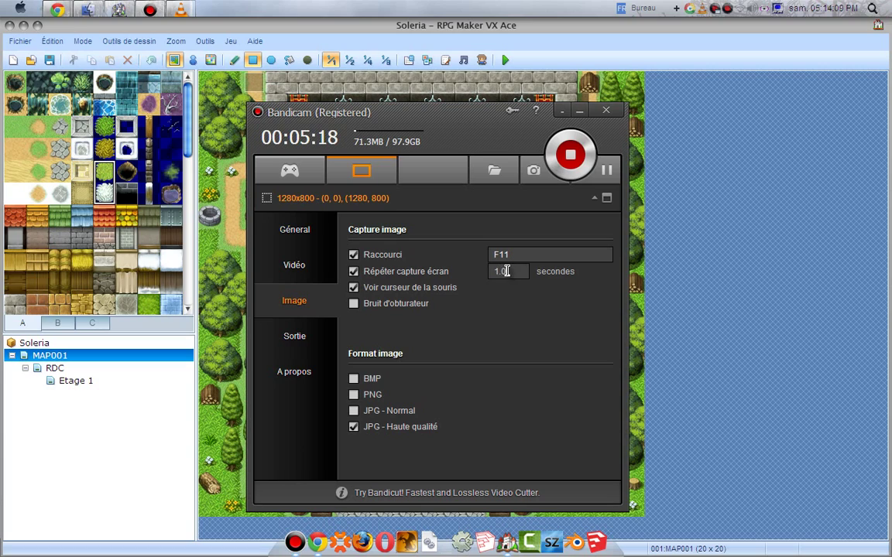
left_click(423, 275)
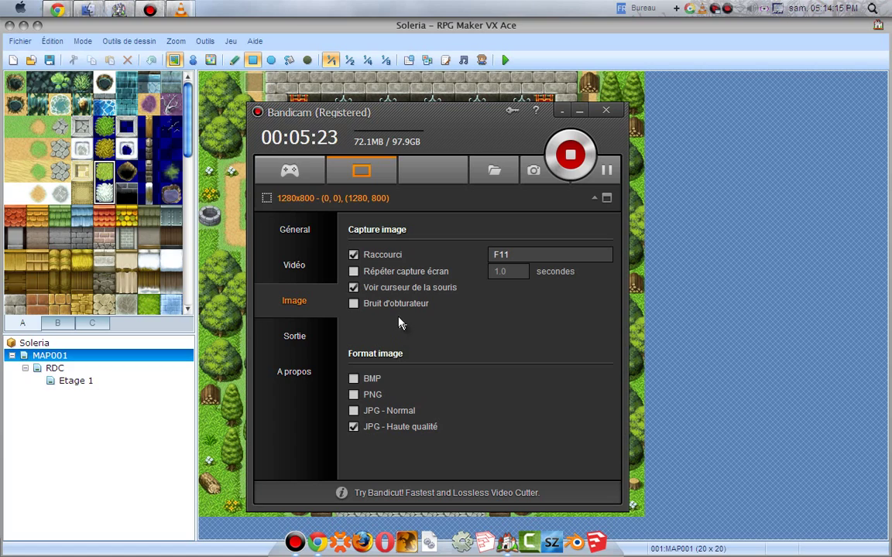
left_click(299, 371)
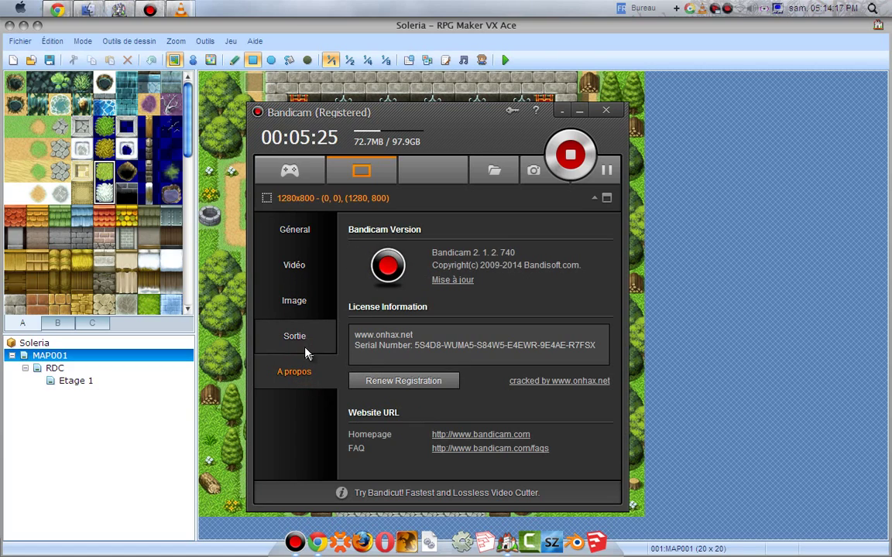
left_click(307, 341)
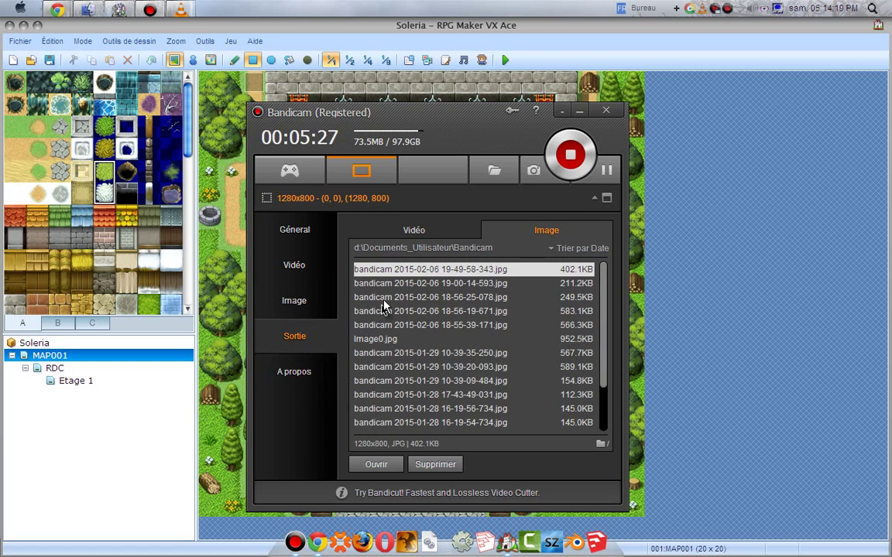
left_click(532, 173)
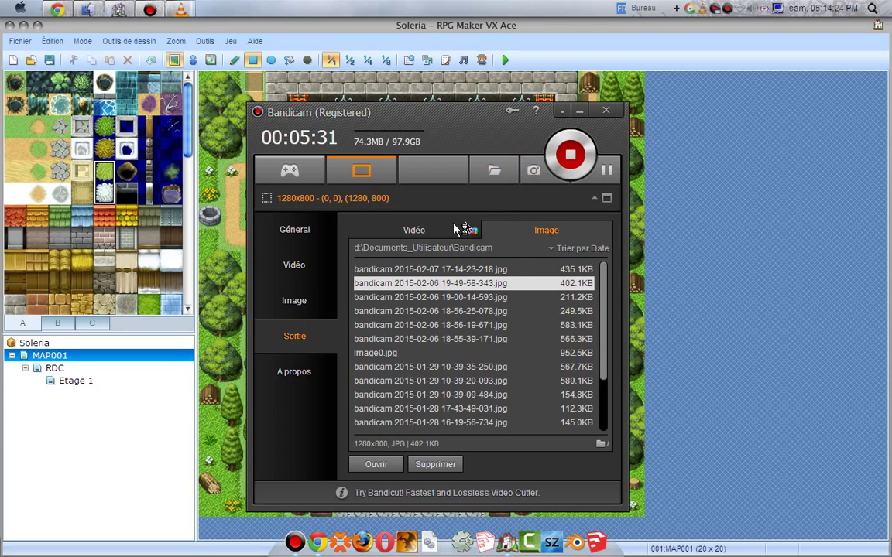
left_click(518, 270)
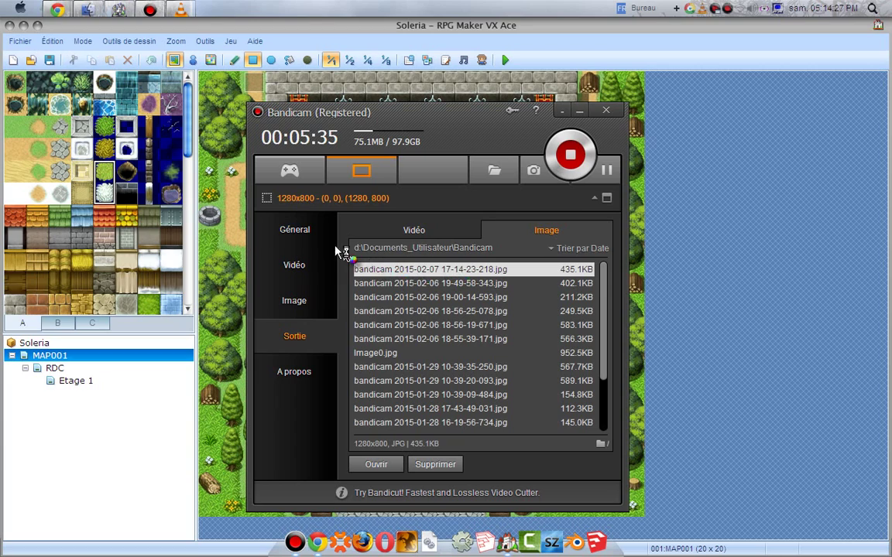
- Look through the general, output, image and video settings once more and return to the general options
left_click(314, 230)
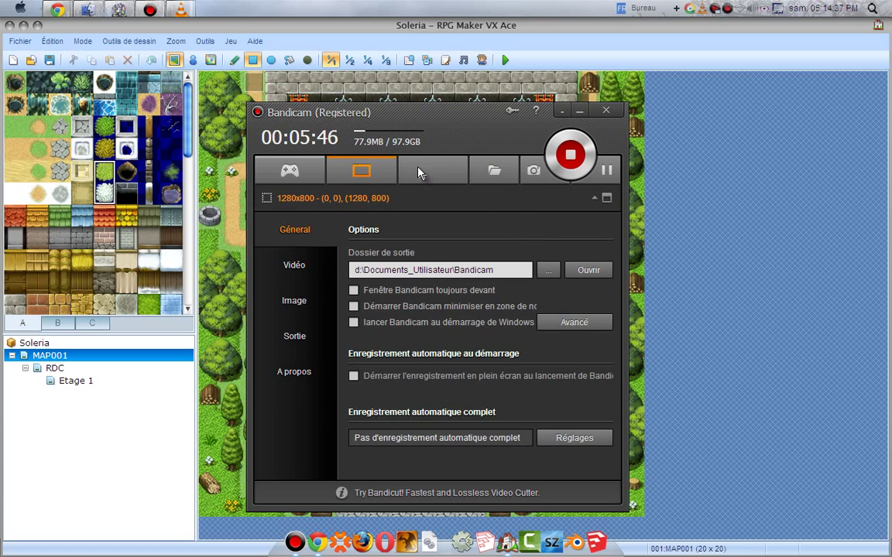
left_click(304, 334)
left_click(302, 302)
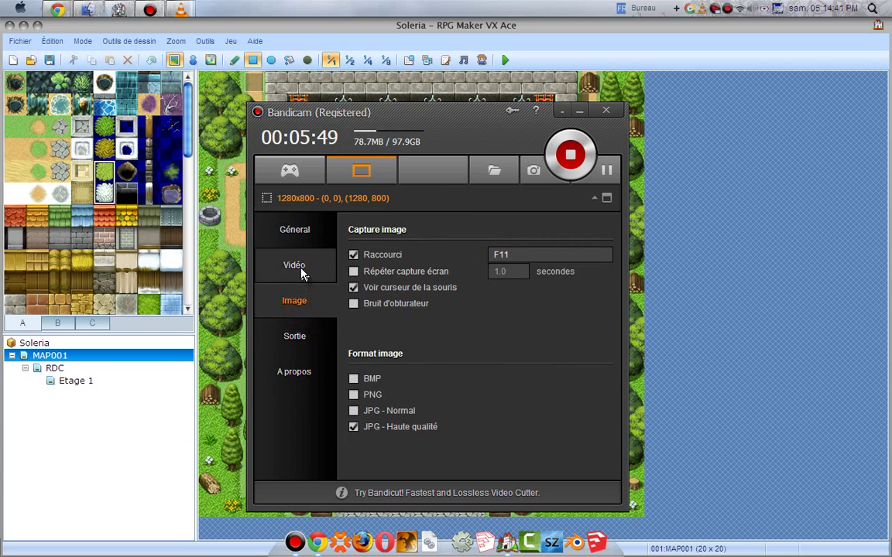
left_click(301, 268)
left_click(280, 229)
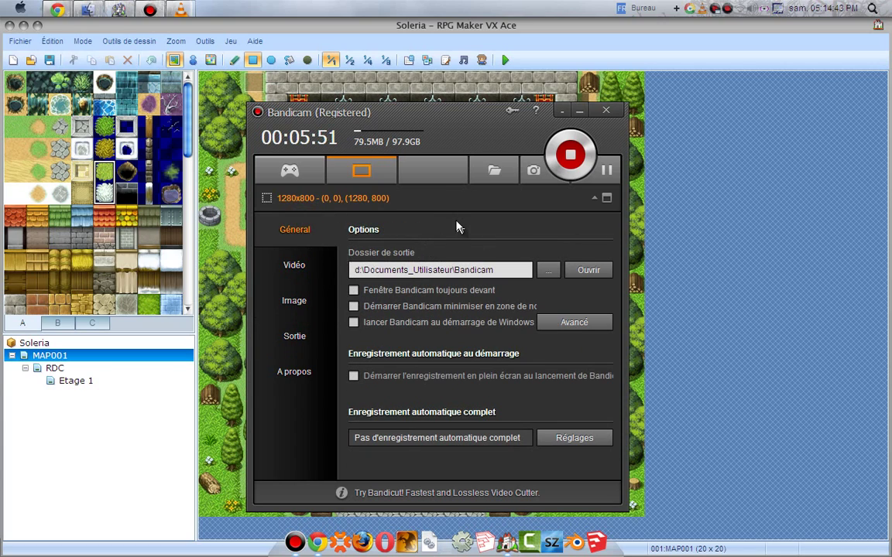